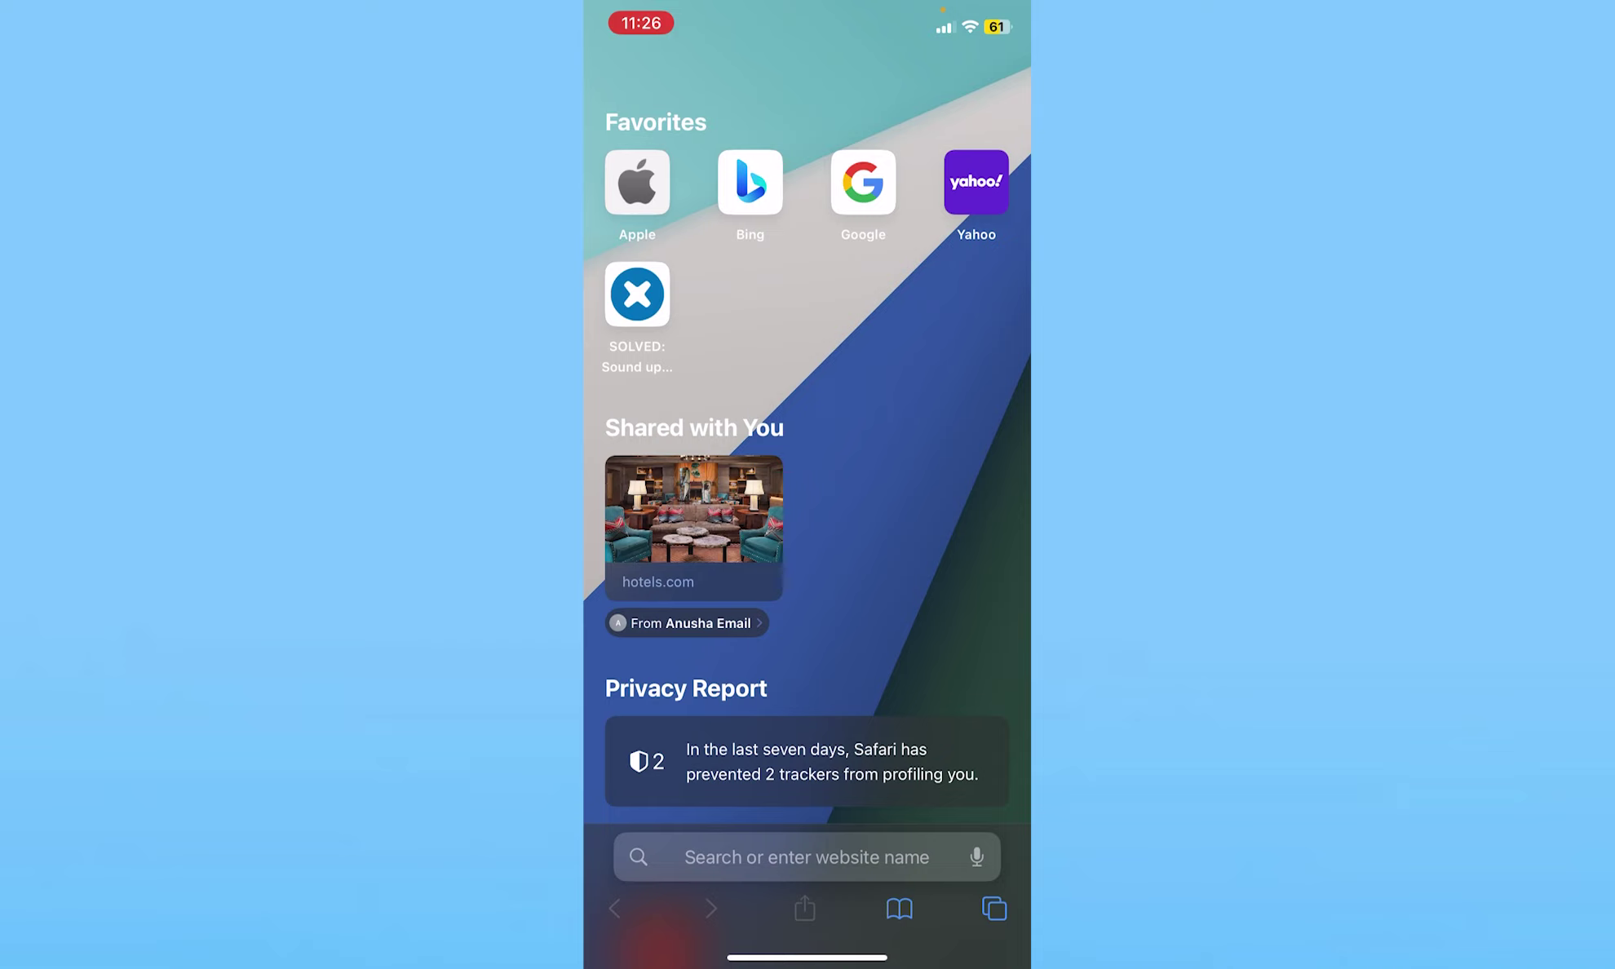
Load youtube.com from the address bar's suggestion for 'yo'.
{"action": "left_click", "coordinate": [806, 858]}
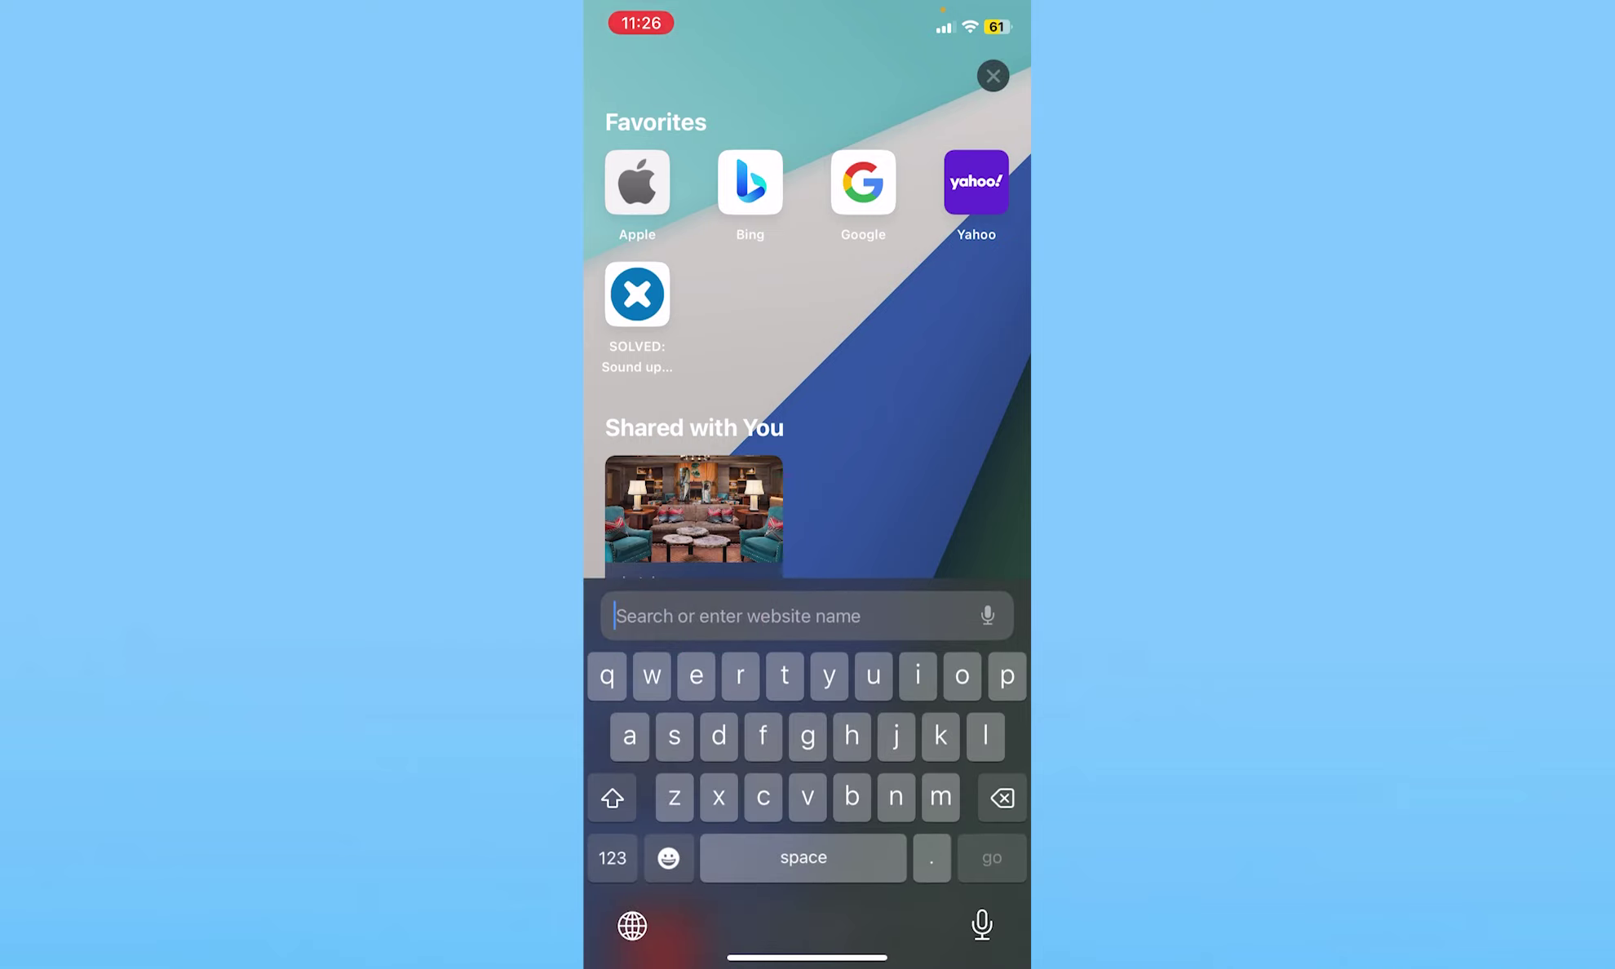
{"action": "type", "text": "yo"}
{"action": "key", "text": "Return"}
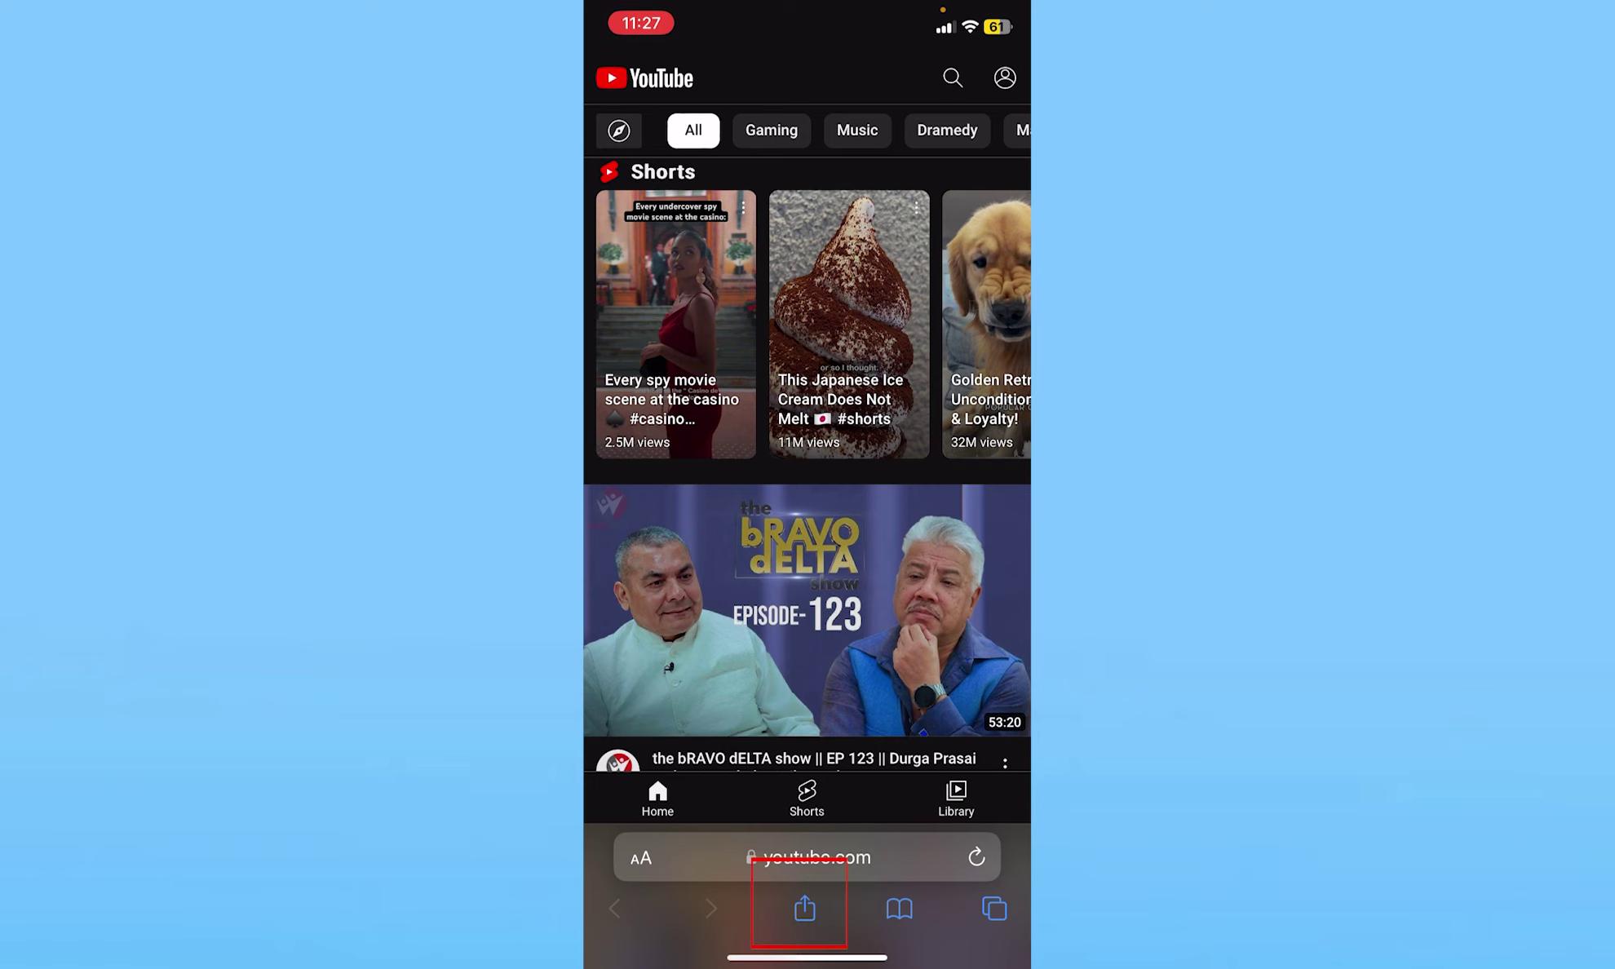
Save the YouTube page to Favorites as 'Home - YouTube' and view the open tabs.
{"action": "left_click", "coordinate": [806, 909]}
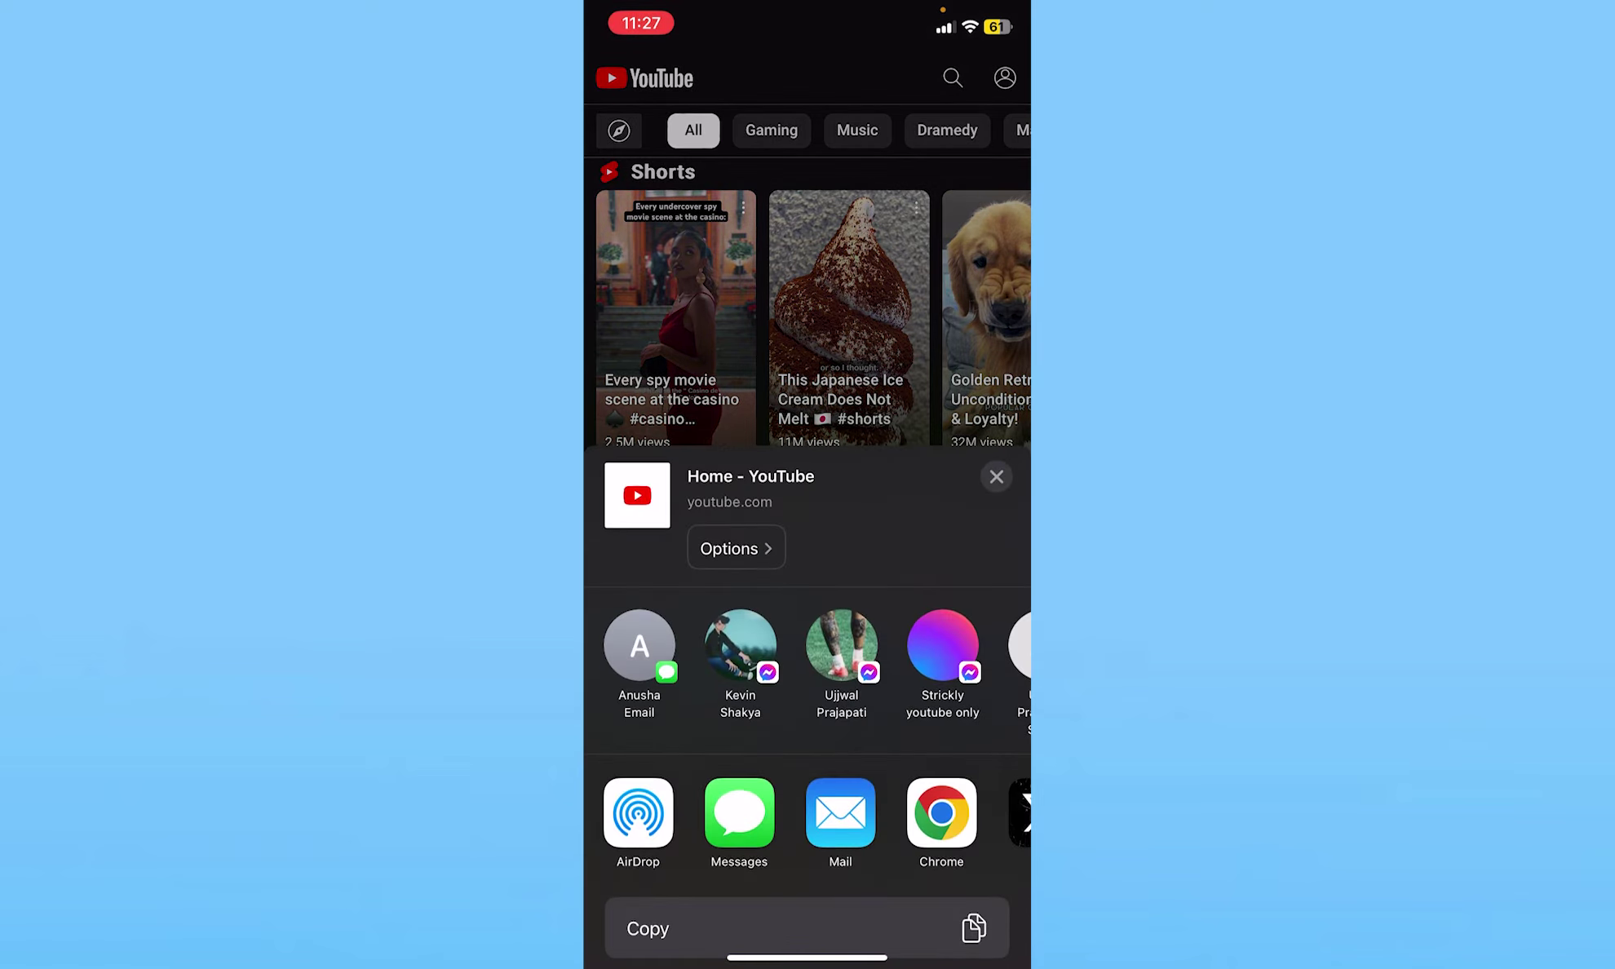
{"action": "left_click_drag", "start_coordinate": [883, 505], "coordinate": [883, 127]}
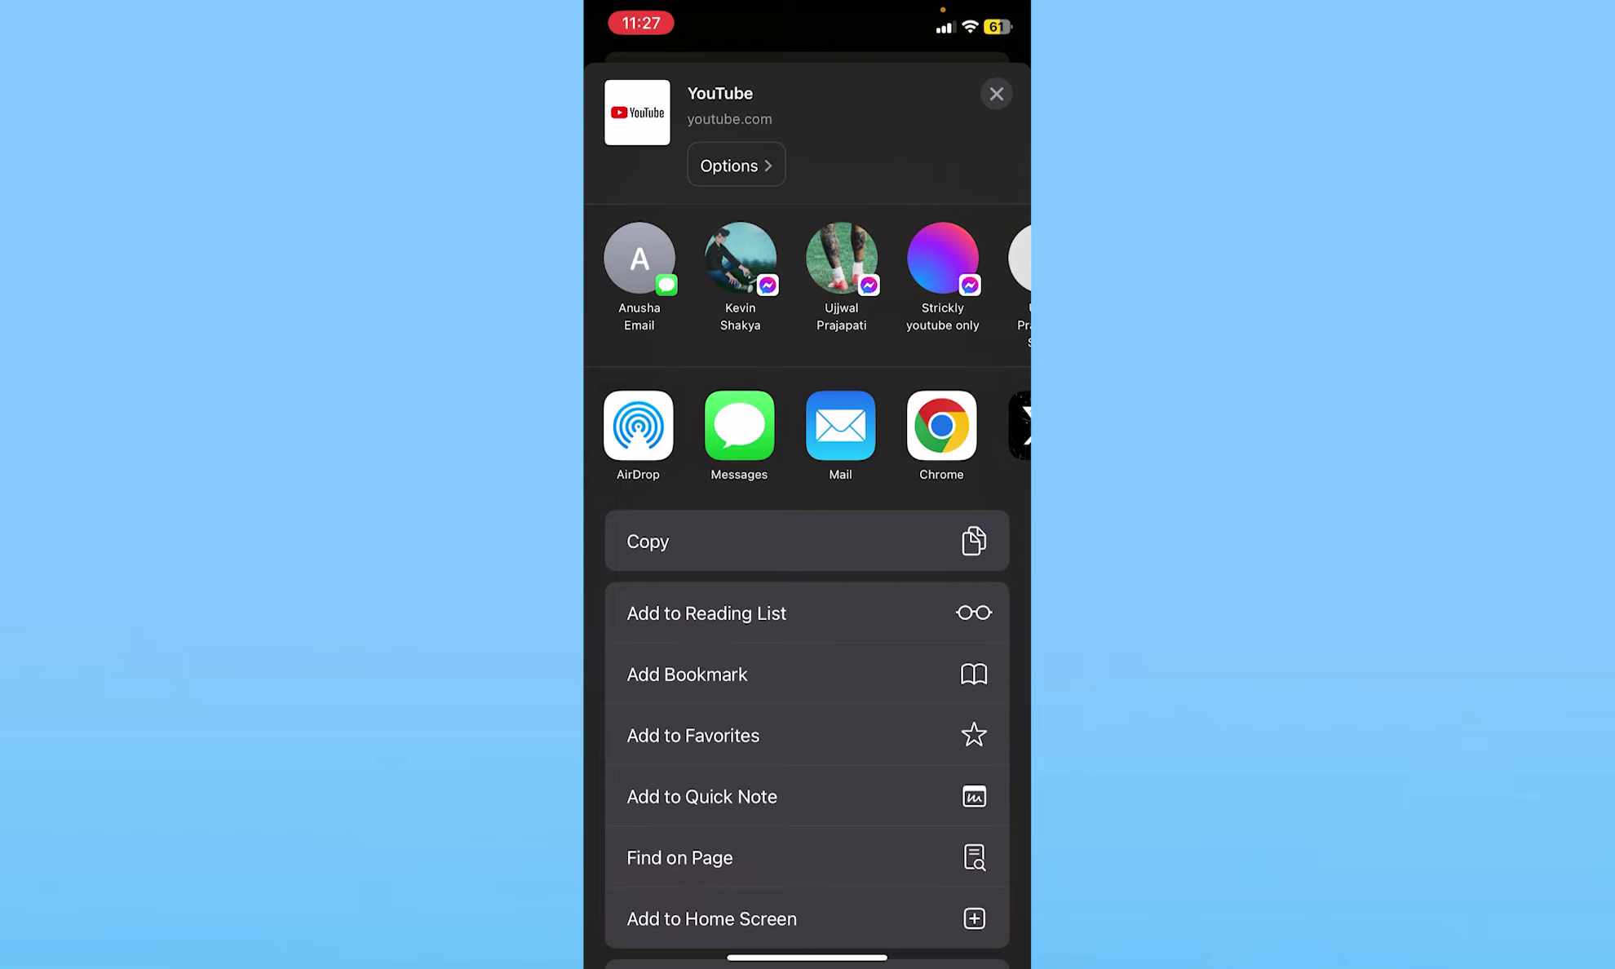
{"action": "left_click", "coordinate": [692, 737]}
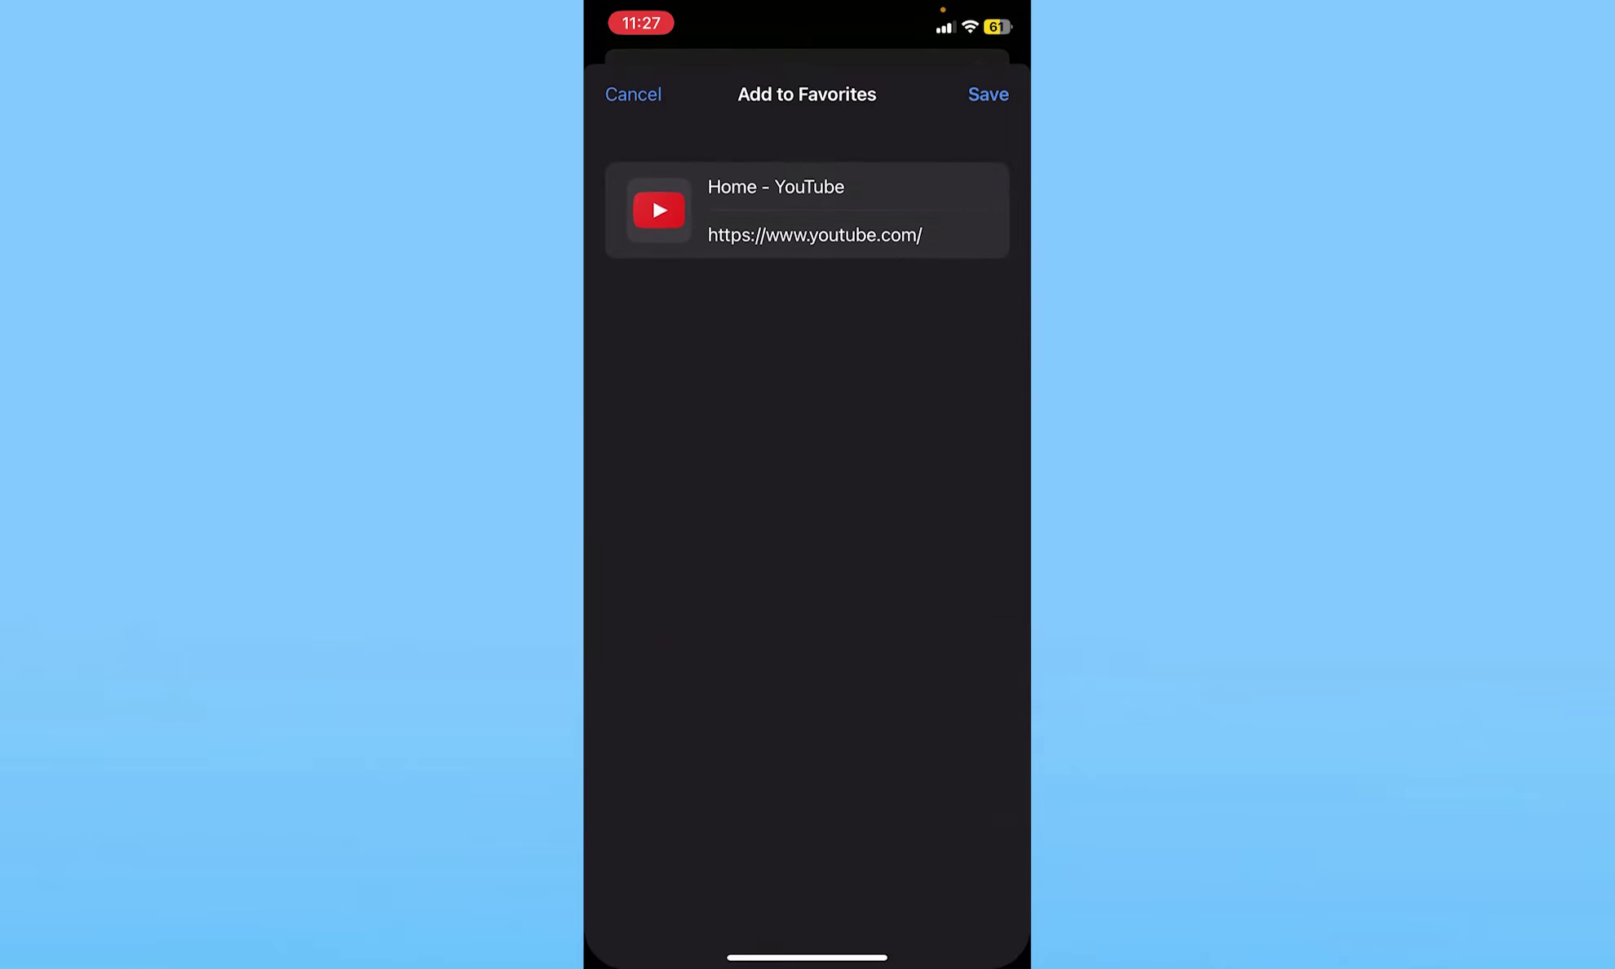
{"action": "left_click", "coordinate": [975, 858]}
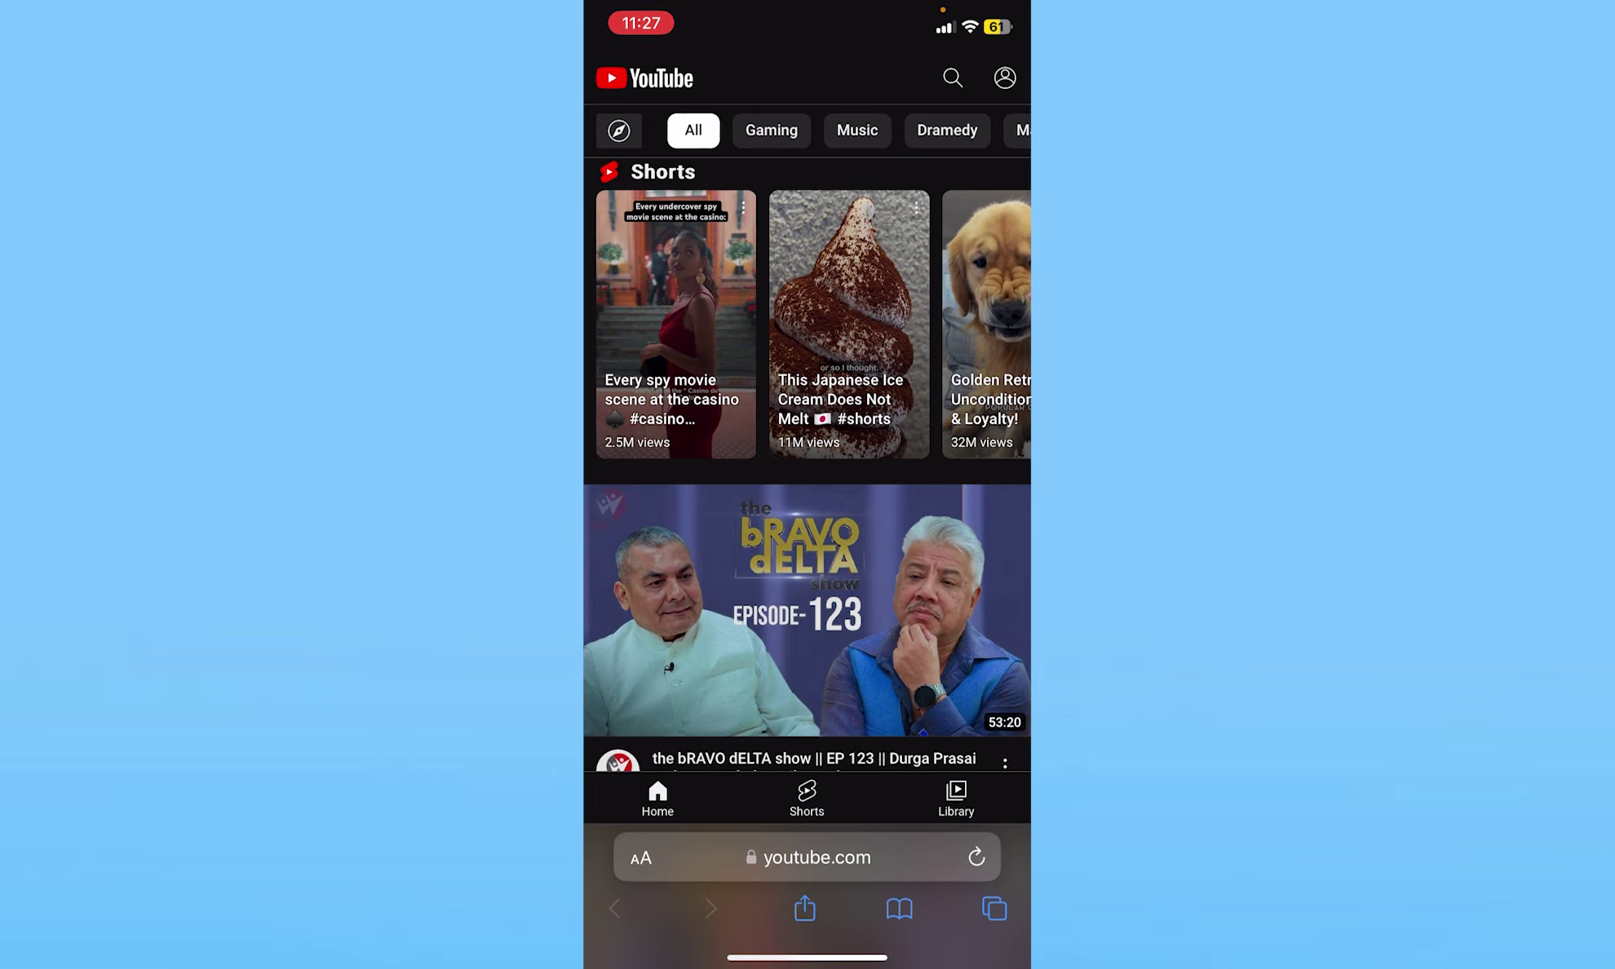
{"action": "left_click", "coordinate": [995, 910]}
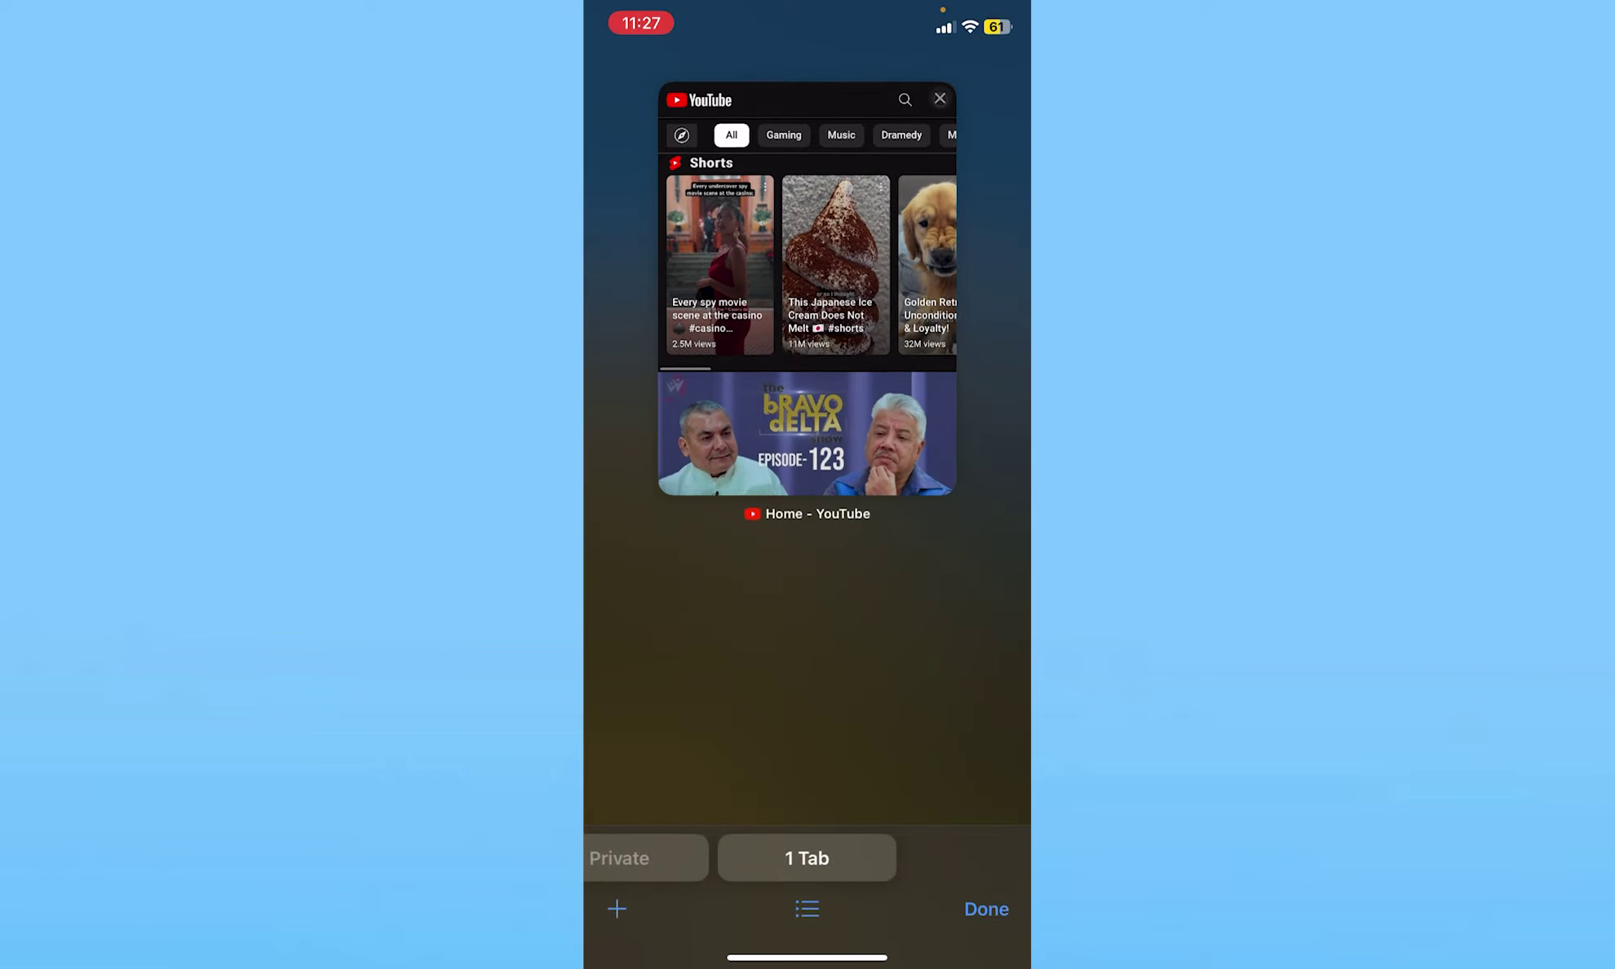
Launch YouTube from the 'Home - YouTube' tile in a new tab, then close that tab.
{"action": "left_click", "coordinate": [615, 909]}
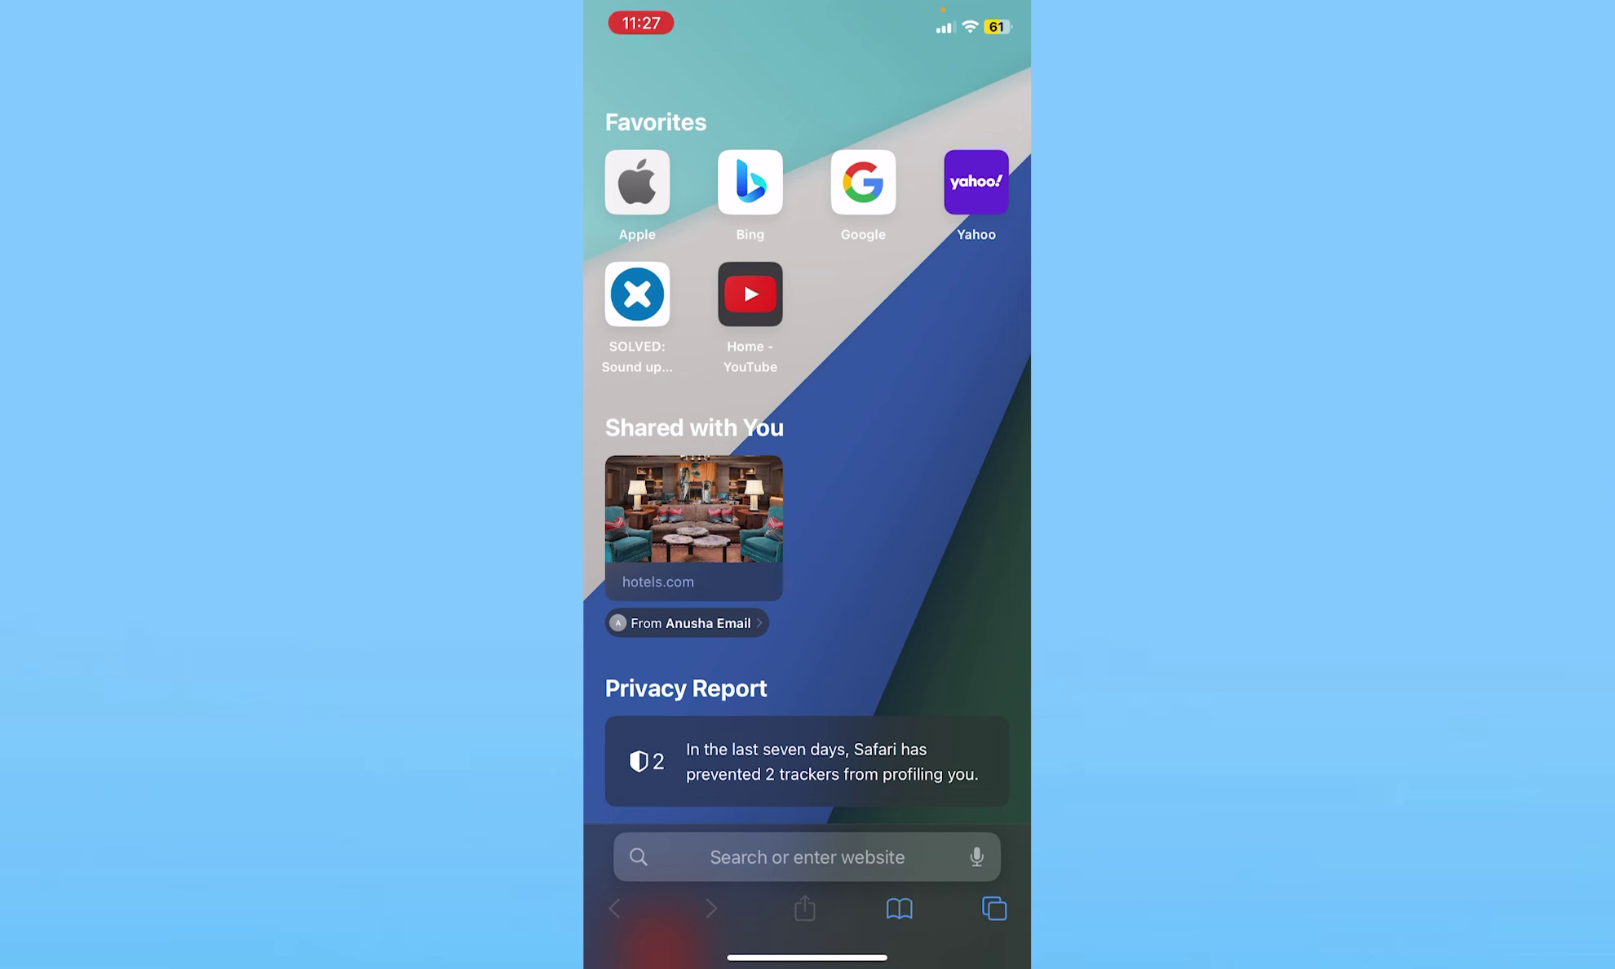
{"action": "left_click", "coordinate": [751, 293]}
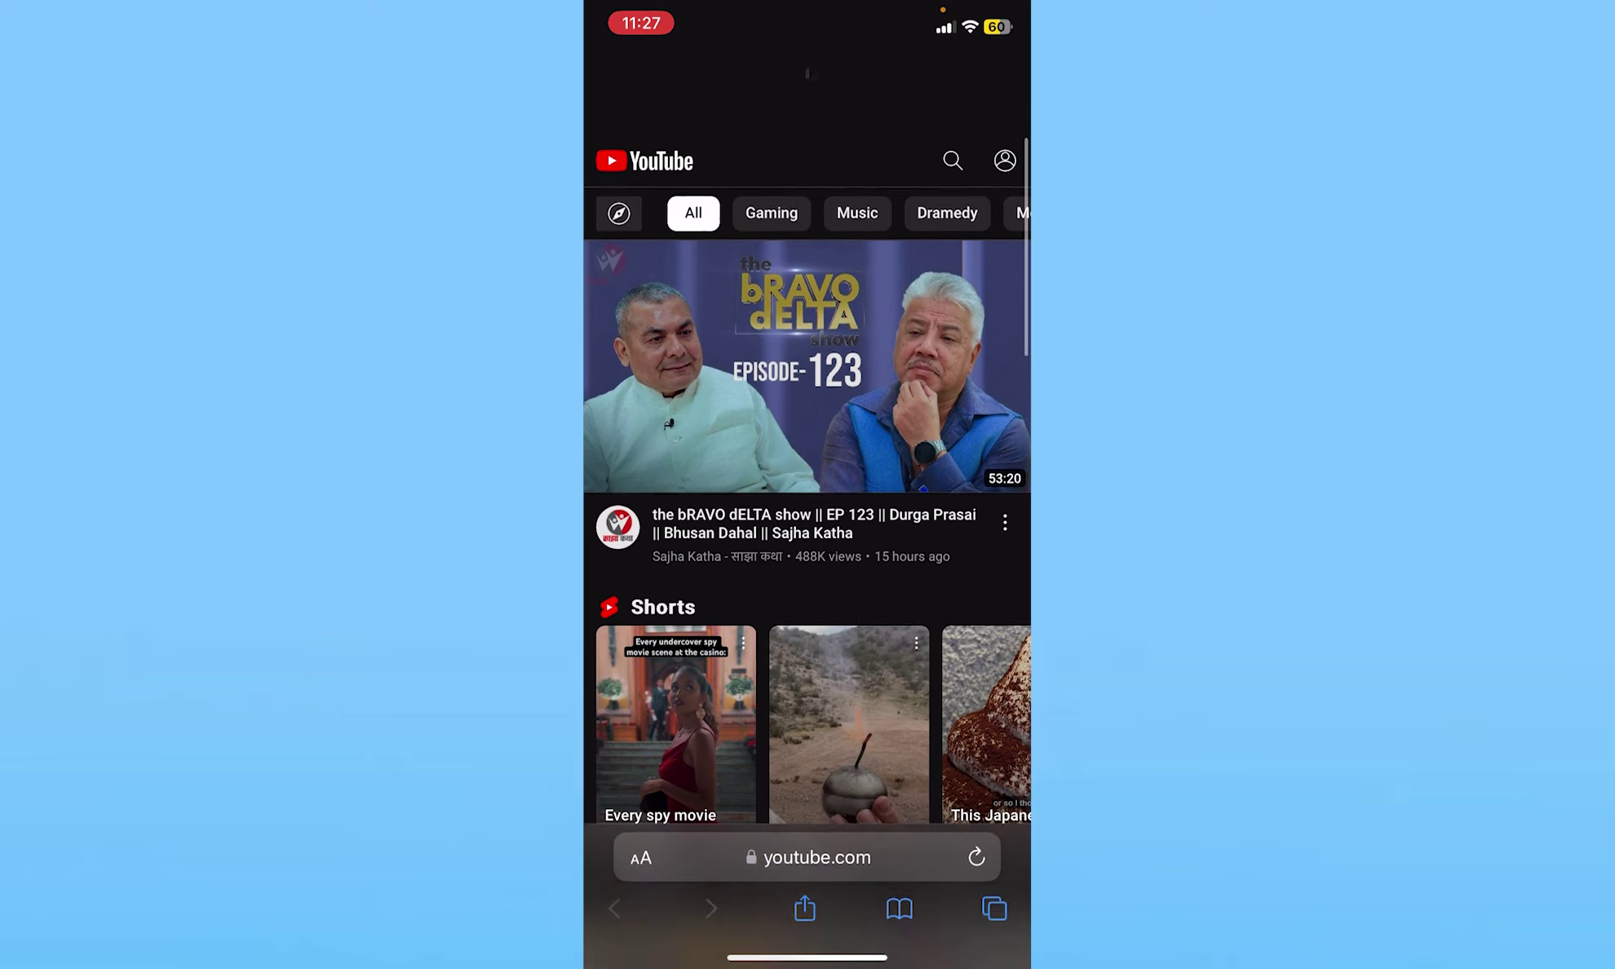
{"action": "left_click", "coordinate": [994, 909]}
{"action": "left_click", "coordinate": [940, 99]}
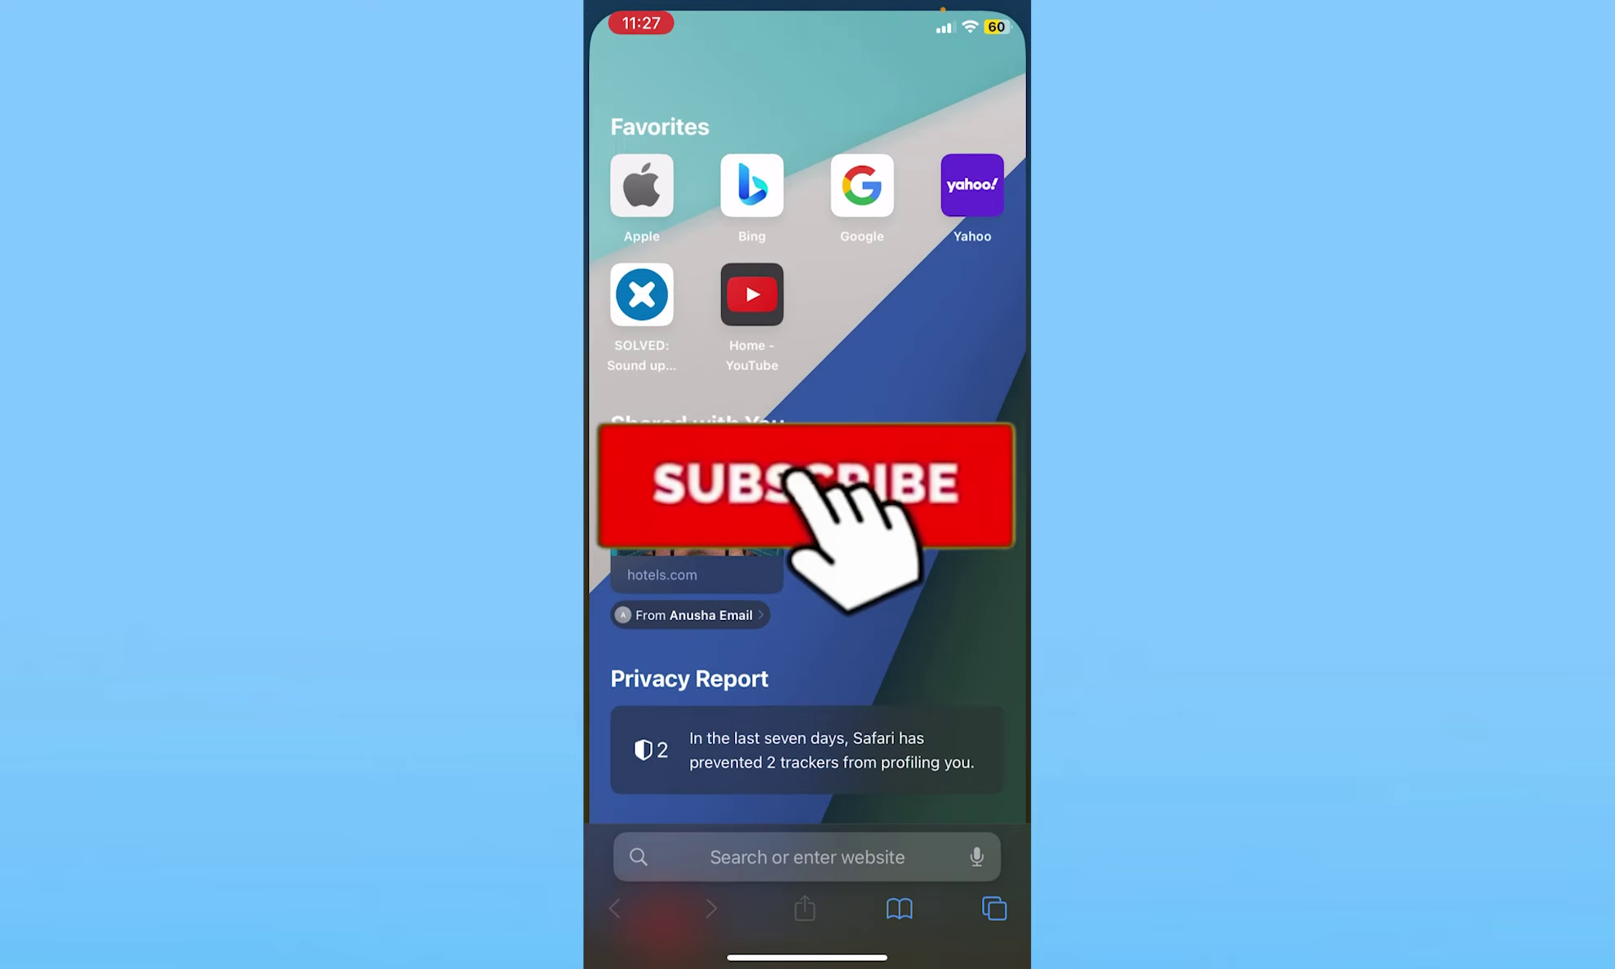